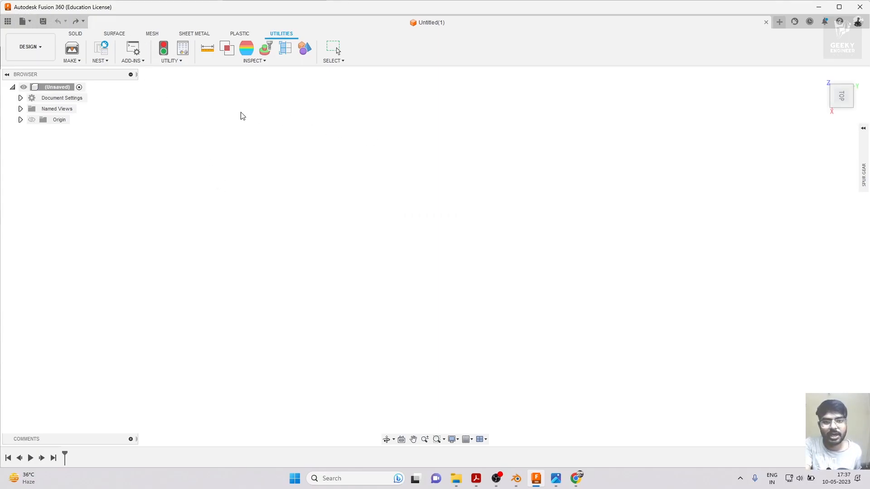
Run the Python SpurGear sample script and expand its collapsed Spur Gear settings dialog.
click(137, 61)
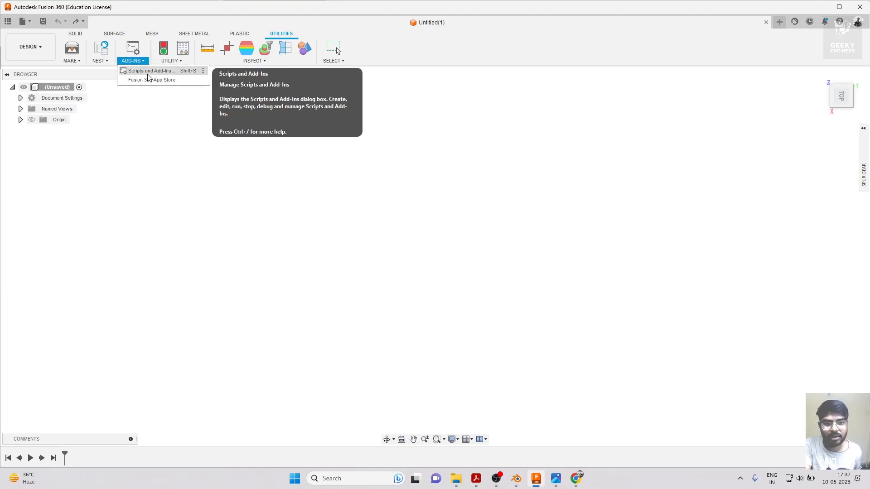
click(148, 74)
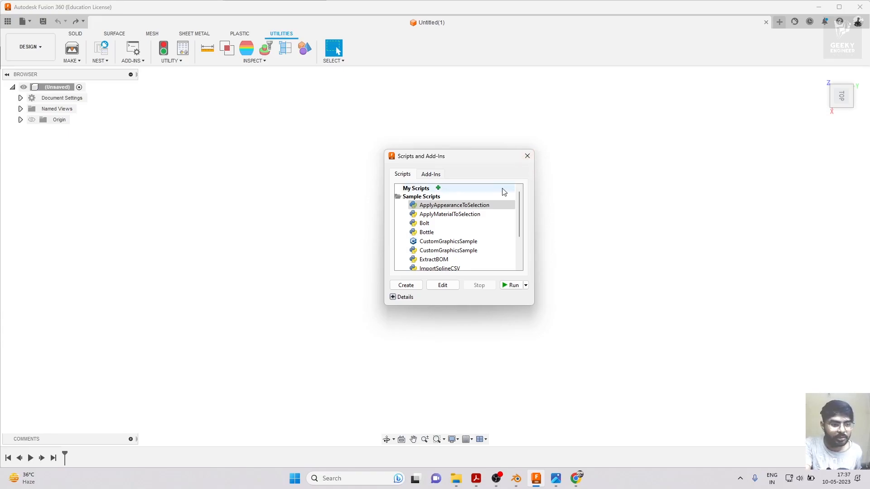
drag(518, 199, 520, 231)
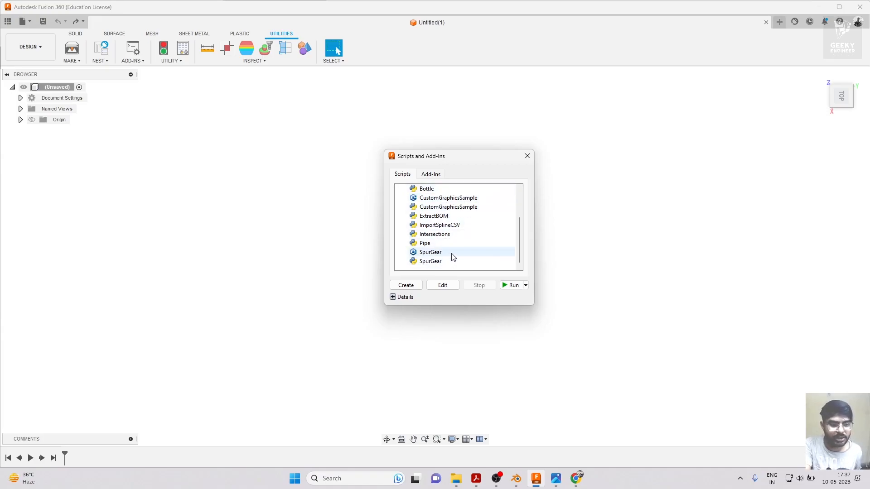
click(427, 264)
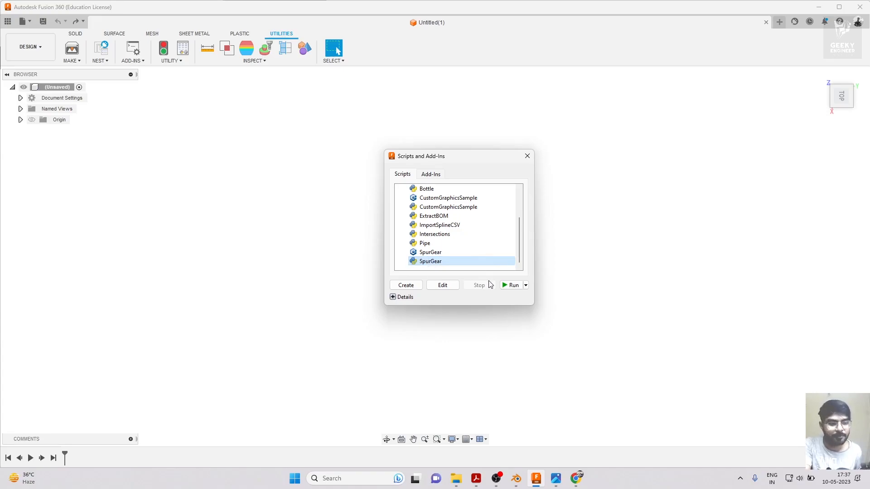
click(511, 286)
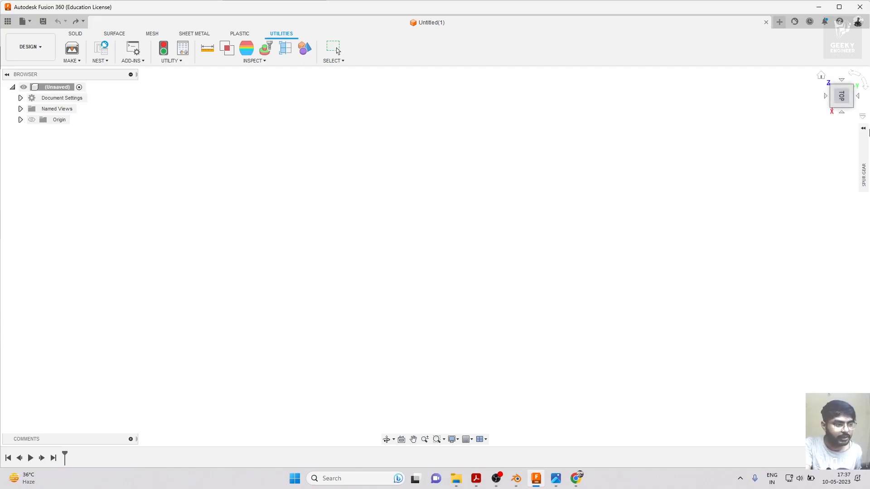
click(863, 129)
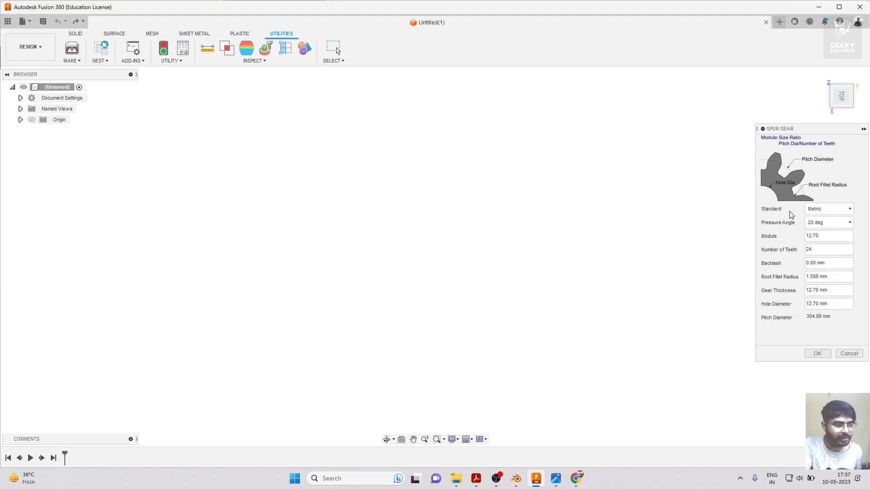
click(815, 212)
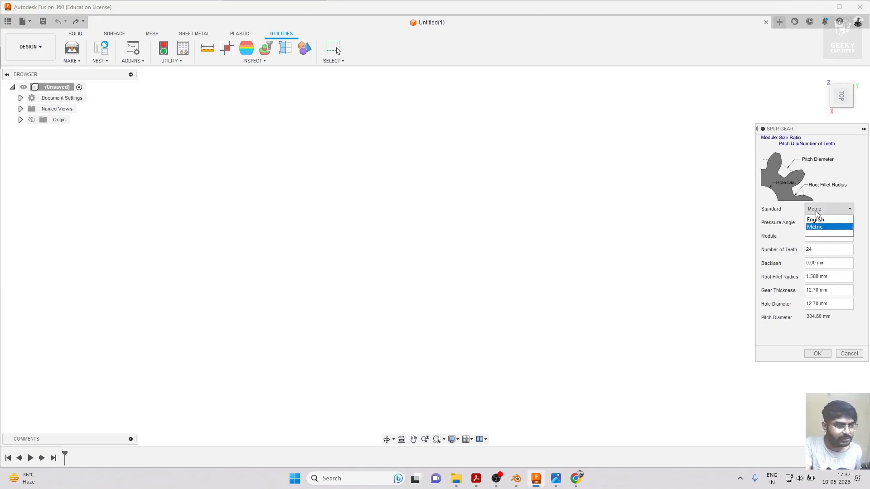
click(863, 196)
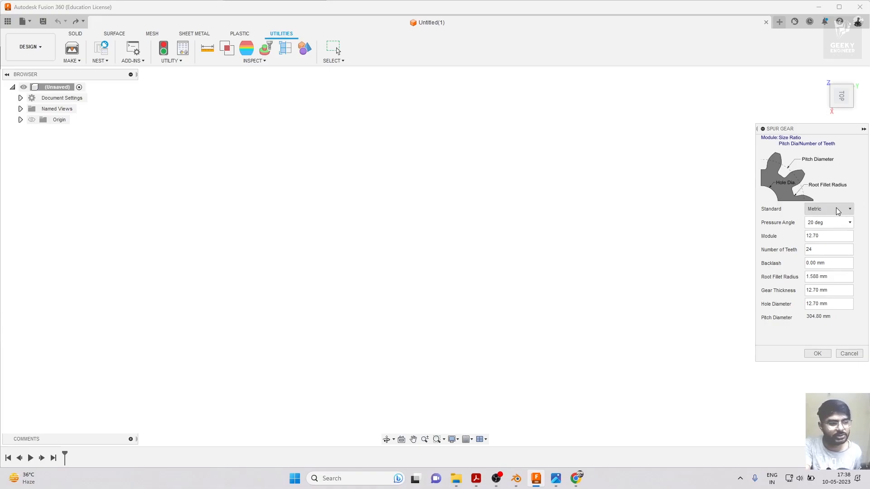
click(837, 211)
click(864, 199)
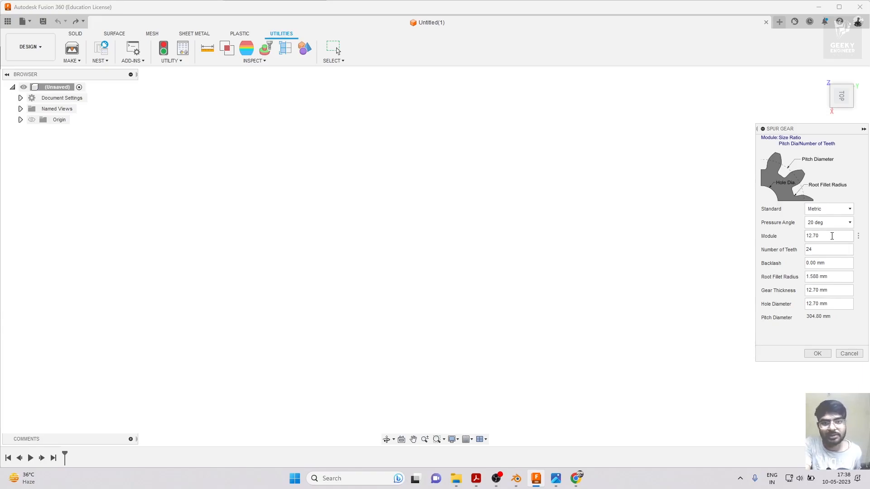
drag(821, 235, 804, 236)
click(823, 251)
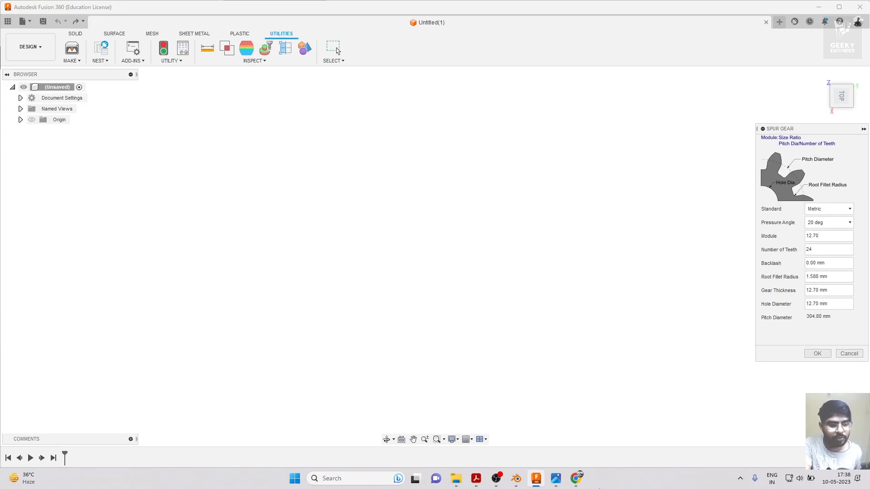
Switch to Chrome, accept the cookies and examine the spur gear pitch diameter diagrams, then return to Fusion 360.
click(577, 475)
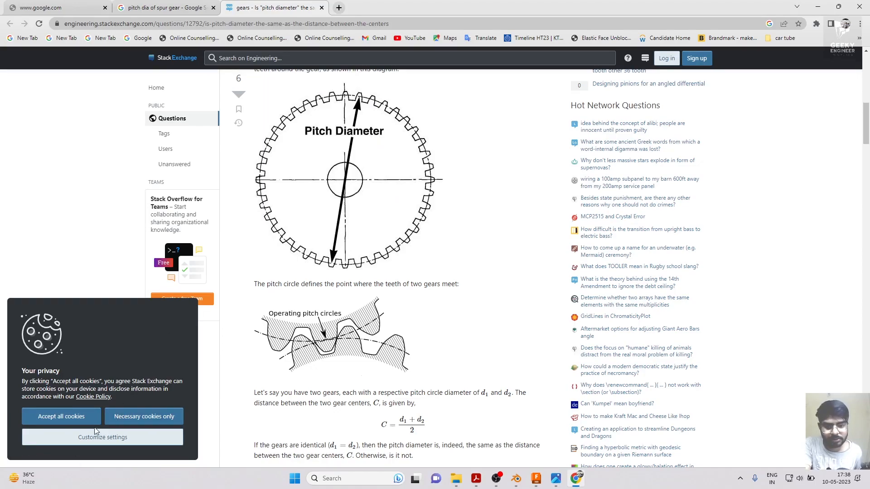
click(69, 416)
scroll(441, 200, up, 1)
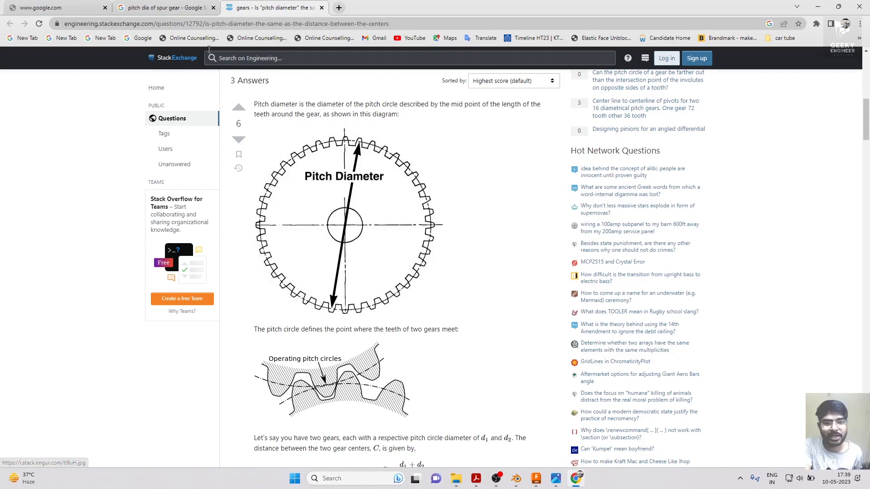
click(176, 5)
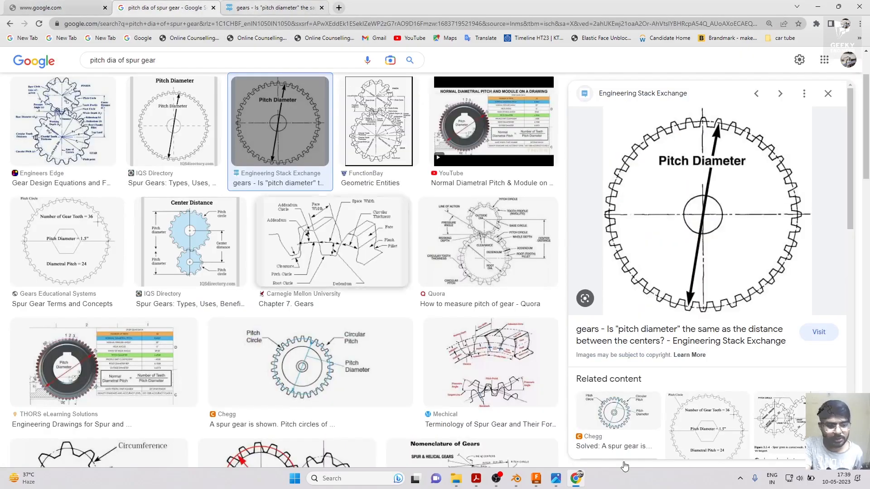
click(818, 6)
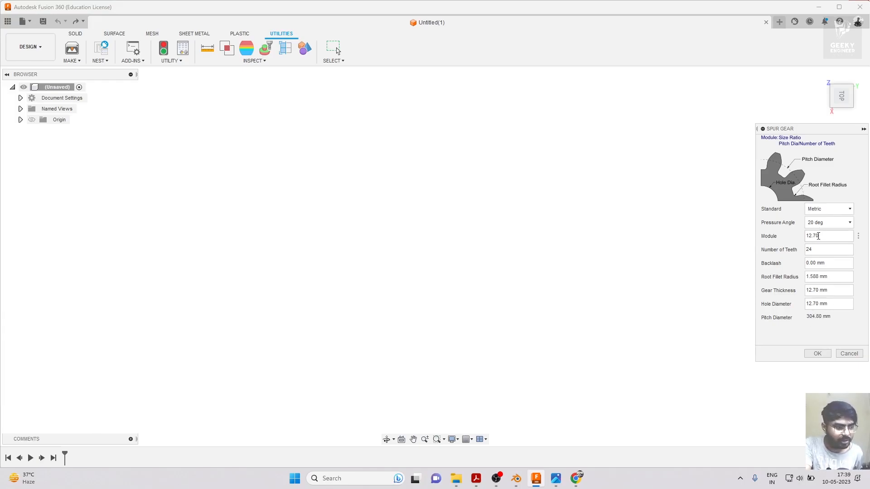
Generate a metric spur gear with 24 teeth, module 12.70, 20 deg pressure angle, 12.70 mm thickness and 12.70 mm hole.
drag(829, 237, 796, 252)
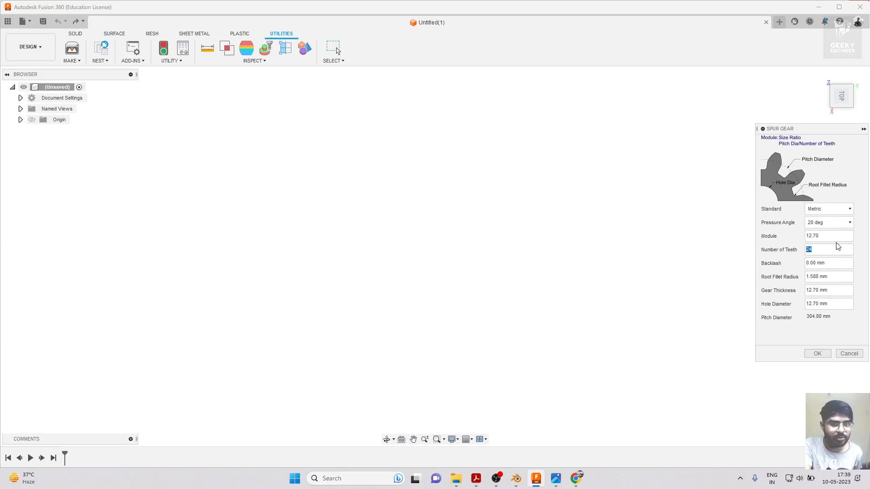
click(835, 318)
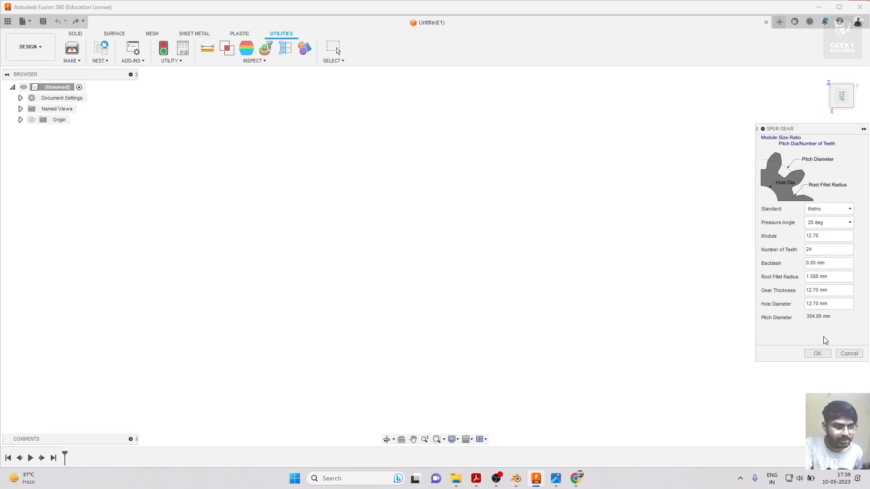
click(817, 354)
scroll(396, 231, up, 3)
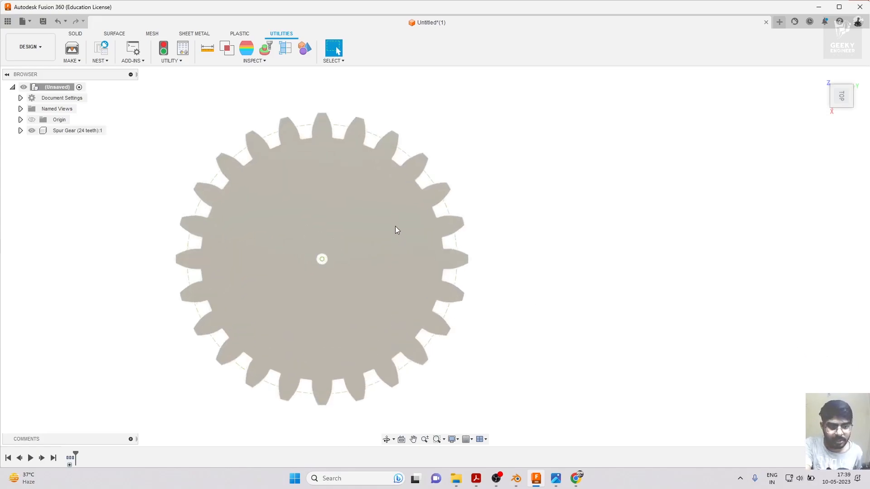
drag(842, 105, 842, 90)
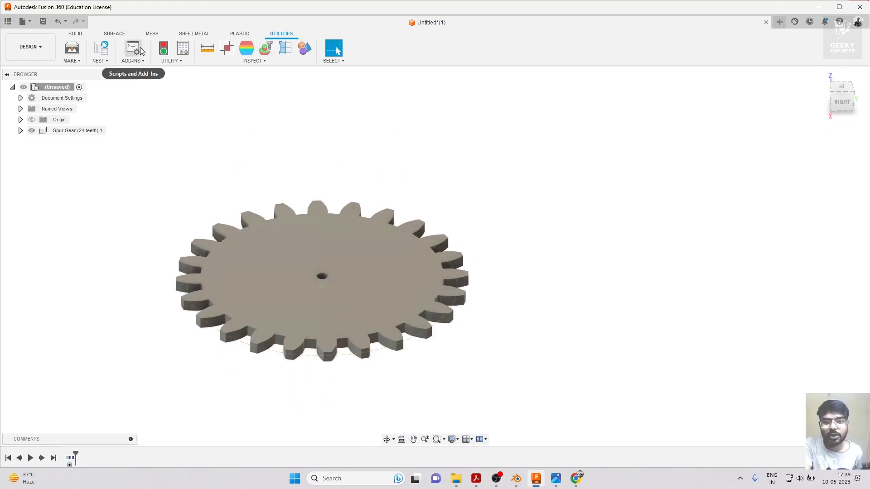
Run the Python SpurGear script again and generate a second gear with 12 teeth, keeping module 12.70.
click(145, 58)
click(149, 72)
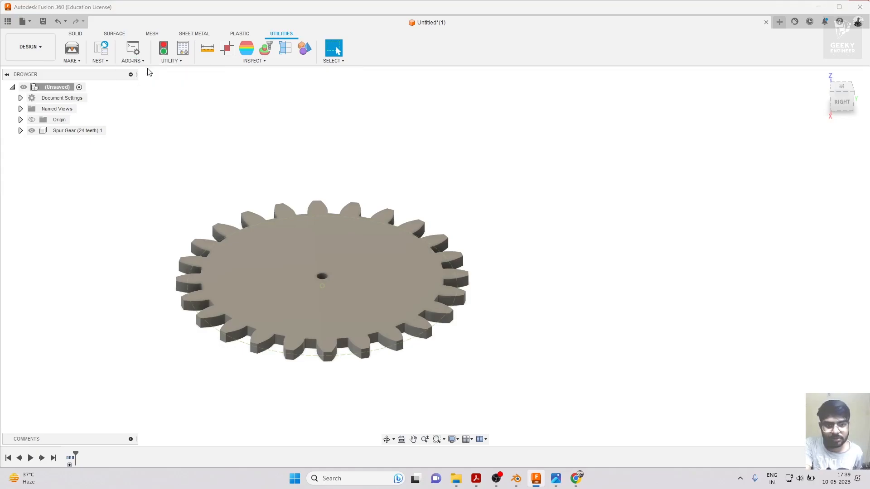
scroll(452, 253, down, 5)
click(445, 262)
click(511, 285)
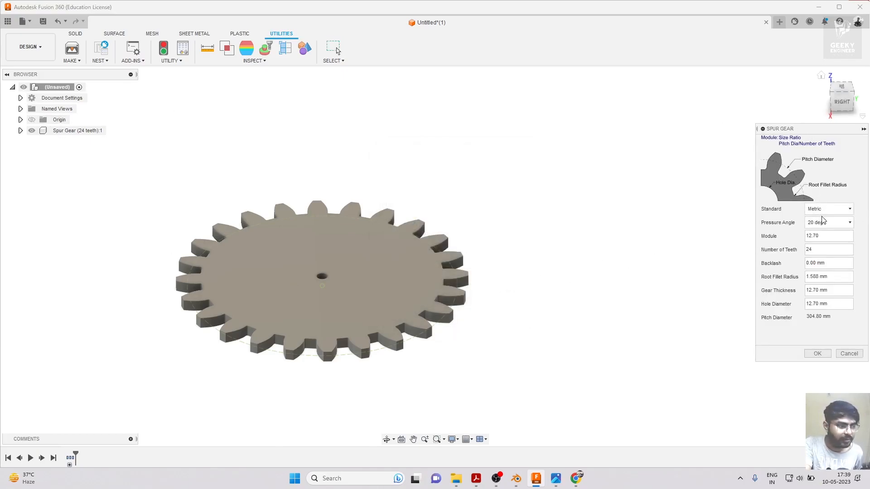
double_click(832, 249)
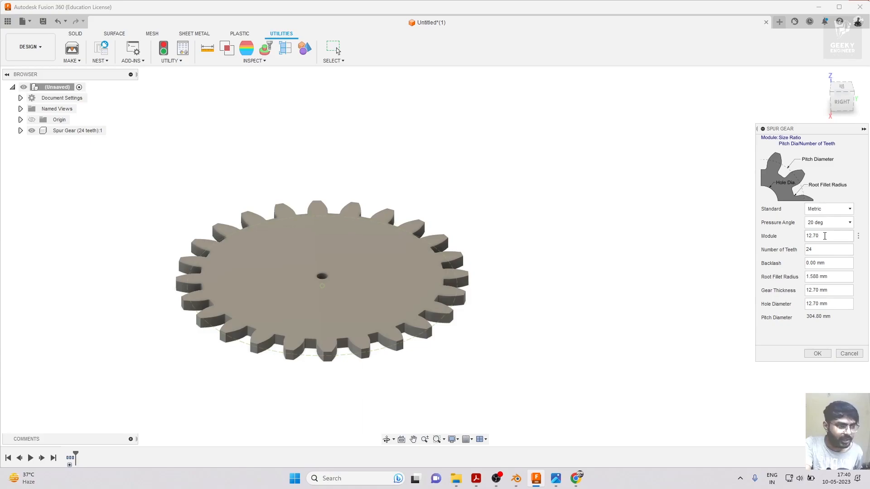
drag(814, 249, 806, 249)
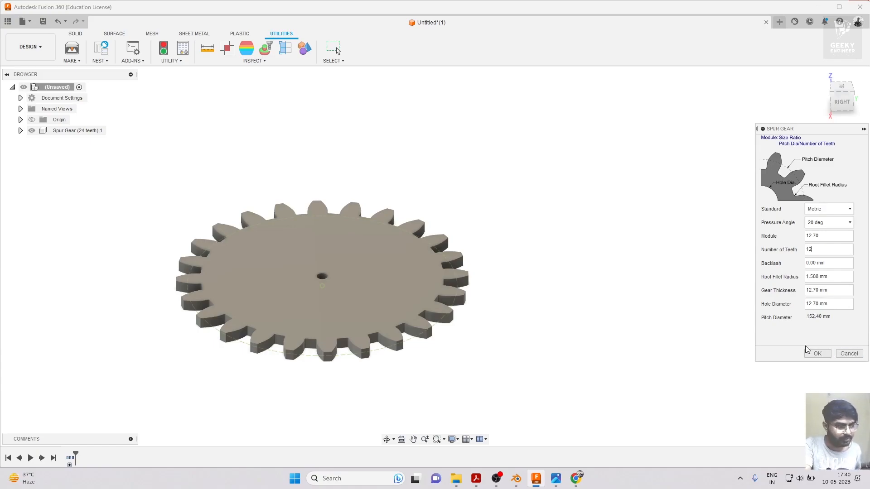
click(817, 354)
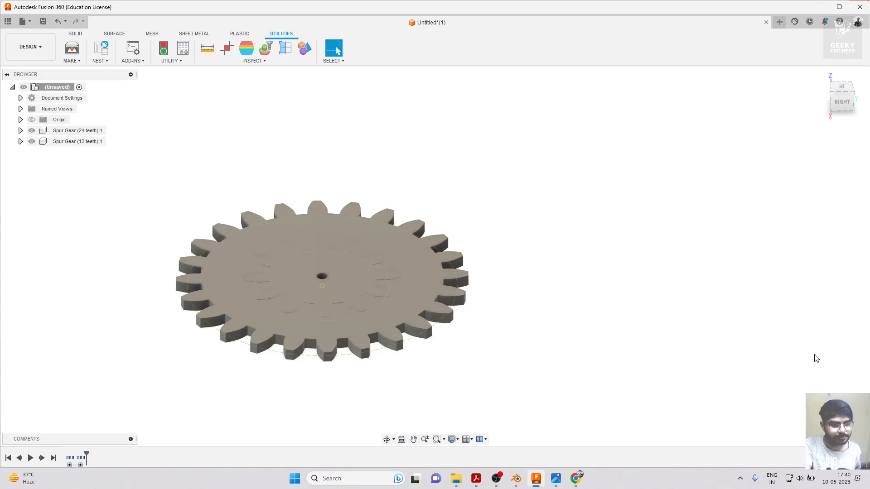
Try to move the 12-tooth gear body 240 mm along Y and rotate it 10 degrees about Z.
click(75, 33)
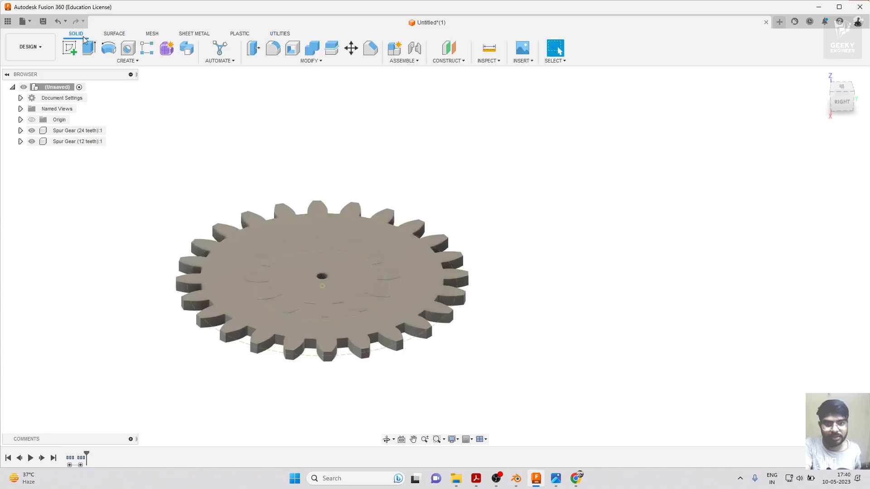
click(351, 48)
click(351, 272)
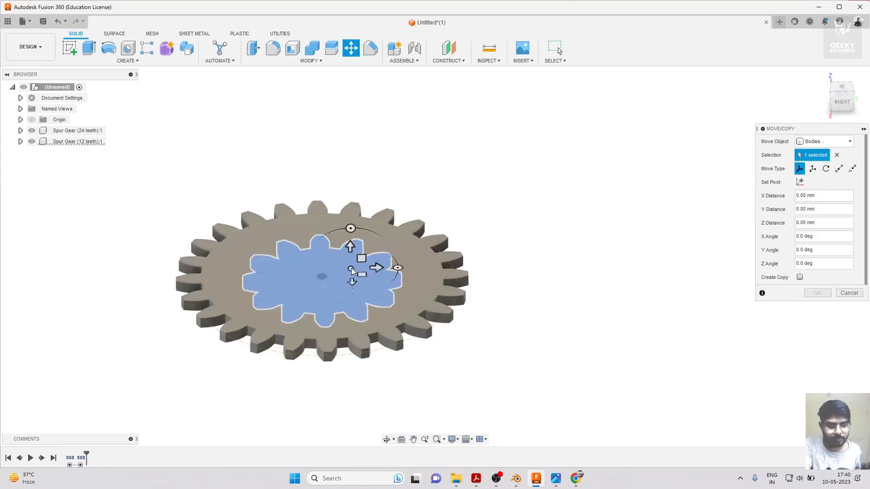
drag(376, 295, 588, 293)
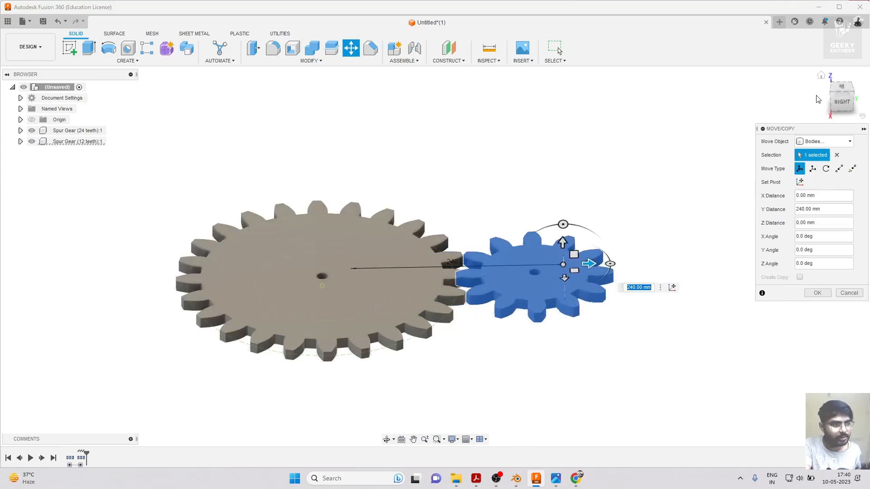
click(841, 87)
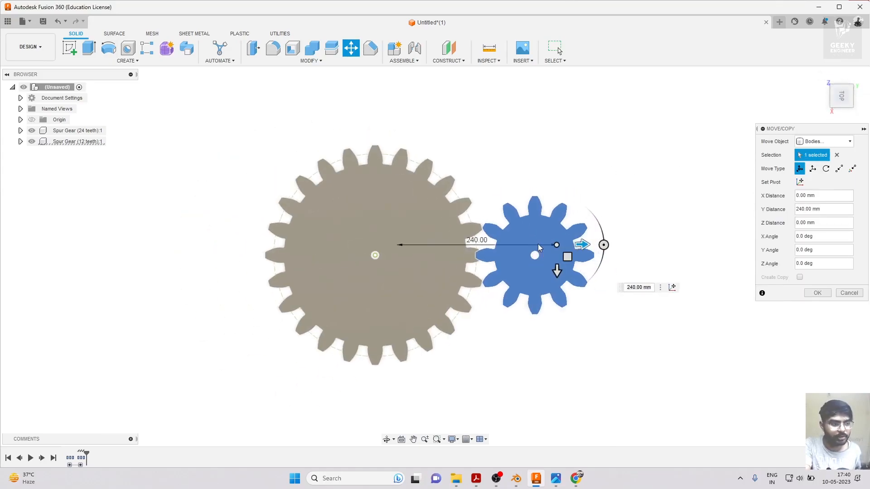
scroll(544, 245, up, 1)
mouse_move(613, 245)
mouse_down()
mouse_move(613, 229)
mouse_move(608, 254)
mouse_up()
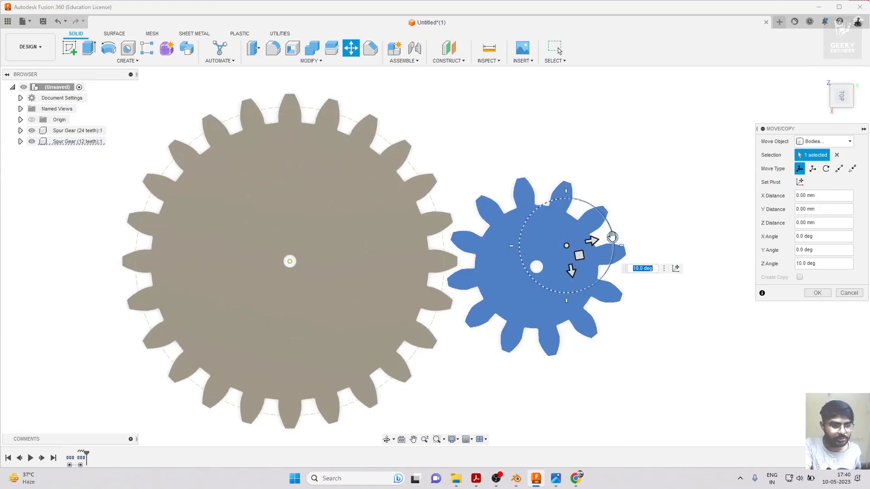
click(837, 155)
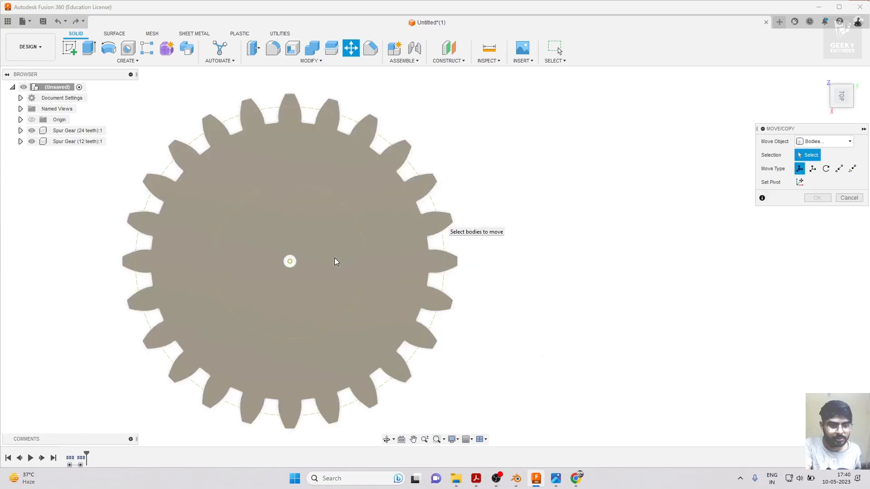
click(313, 257)
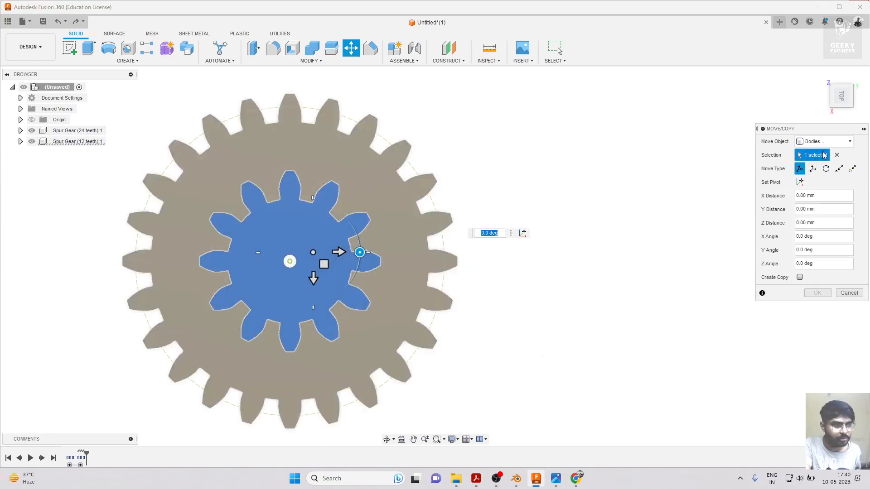
click(836, 154)
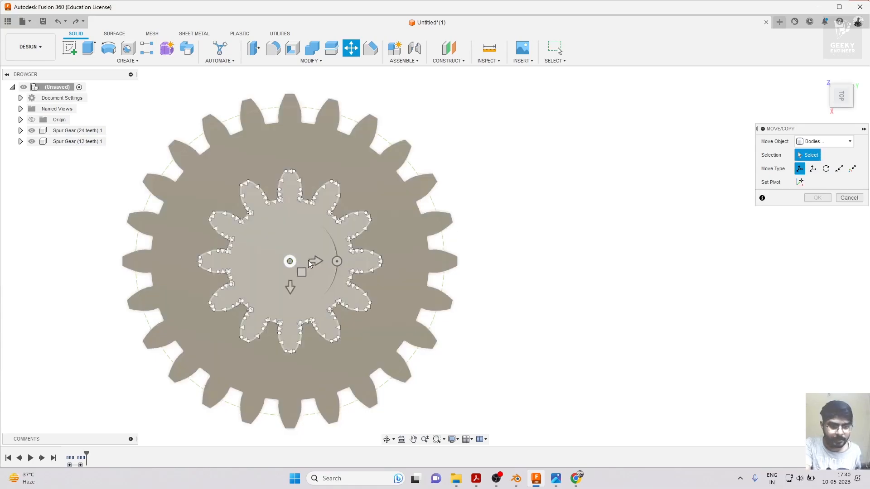
Move the 12-tooth gear body beside the 24-tooth gear, rotated 15 degrees about Z, and shift it -20 mm along Y to mesh.
click(299, 263)
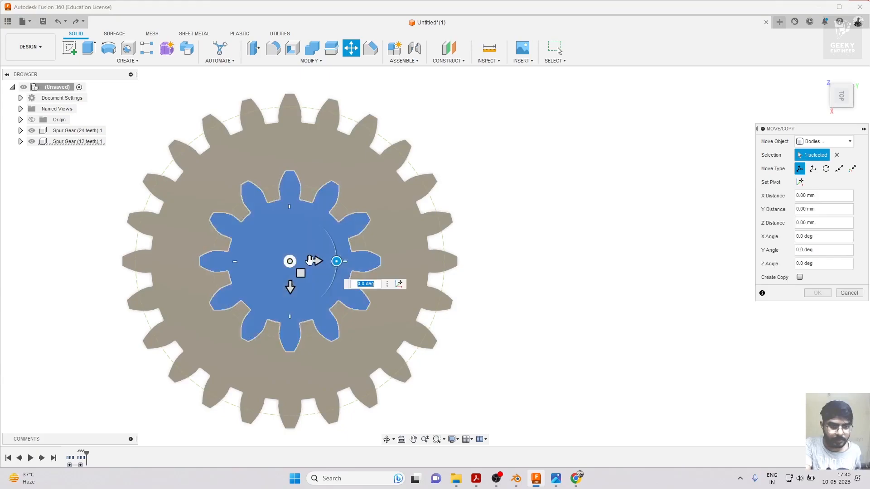
drag(316, 261, 588, 249)
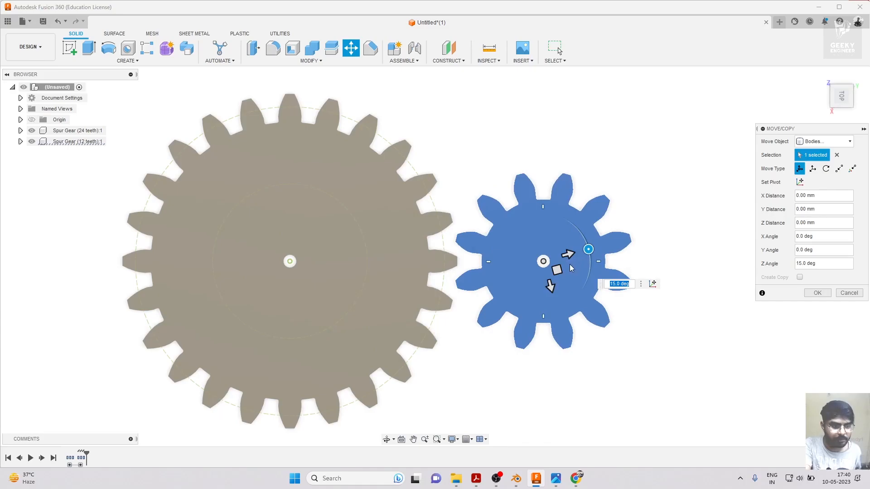
click(812, 169)
drag(569, 260, 548, 260)
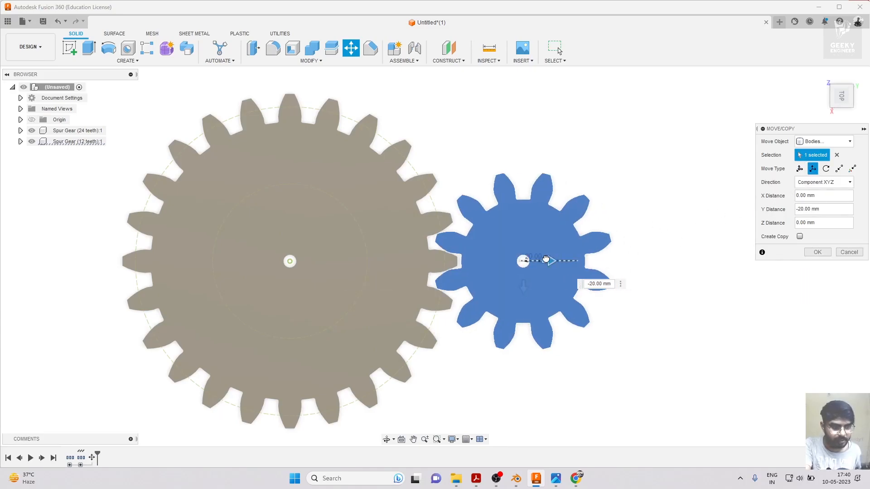
click(823, 254)
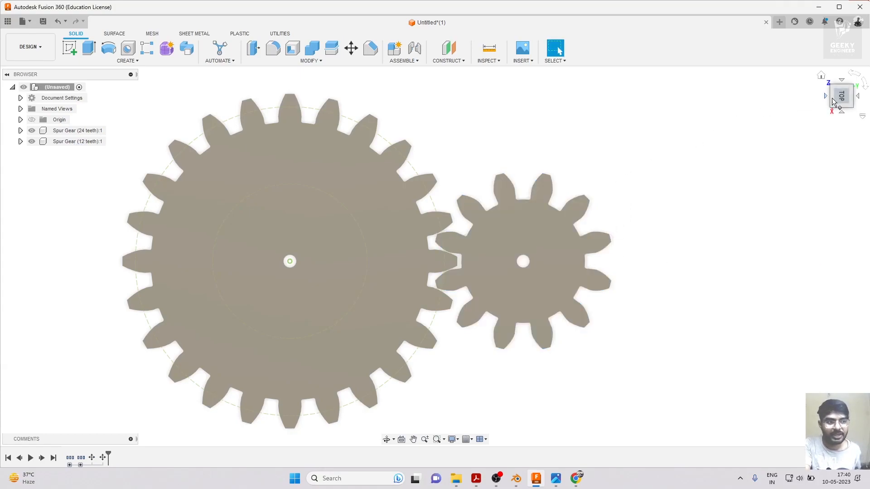
Thicken both gears together by offsetting the upper faces of the 24-tooth and 12-tooth gears 250 mm with Press Pull.
mouse_move(838, 97)
mouse_down()
mouse_move(828, 93)
mouse_move(837, 95)
mouse_up()
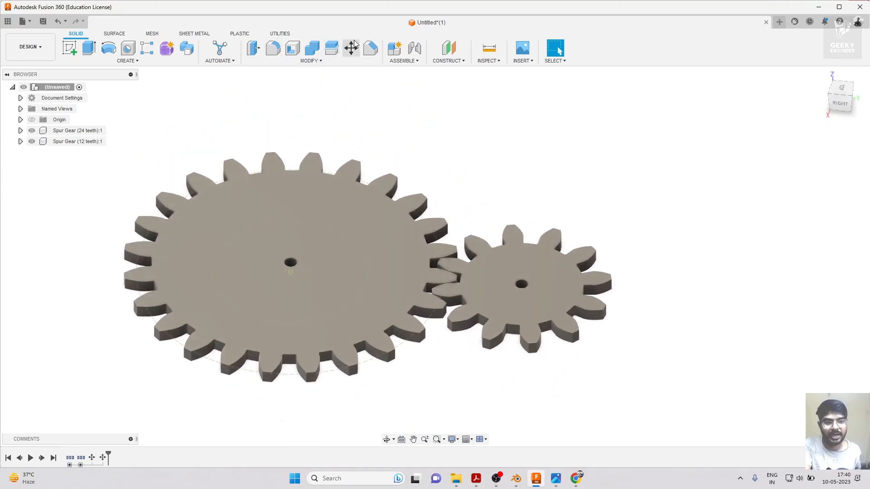
click(253, 48)
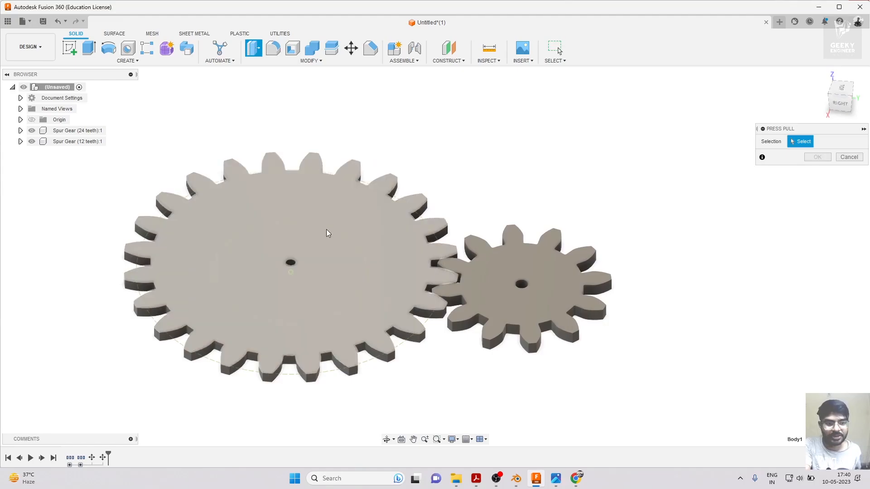
click(323, 225)
click(486, 260)
drag(526, 248, 534, 94)
scroll(349, 382, down, 3)
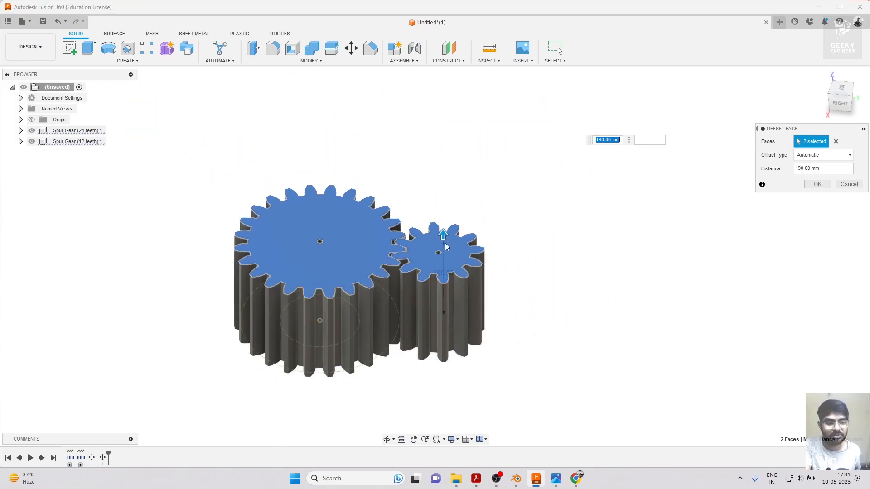
drag(443, 234, 446, 187)
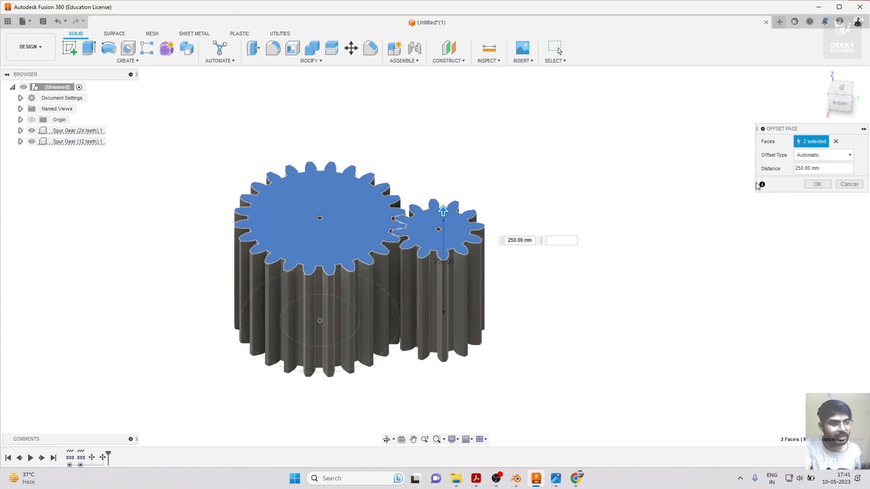
click(818, 185)
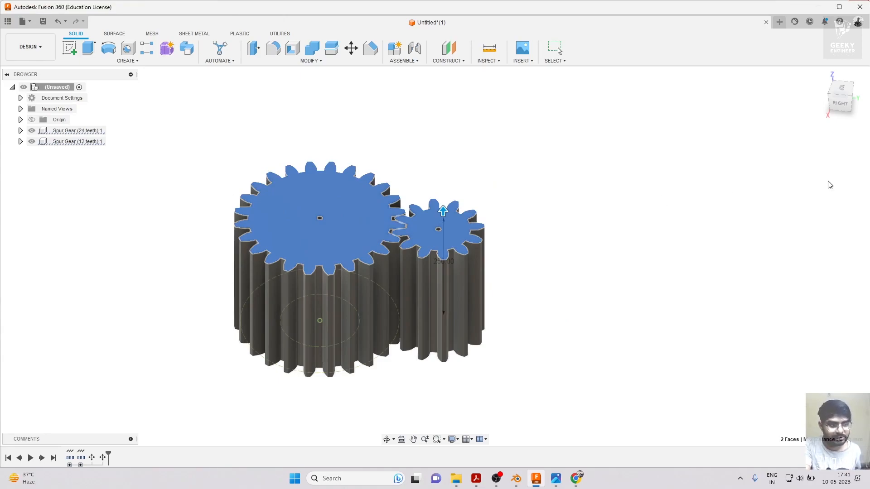
mouse_move(838, 94)
mouse_down()
mouse_move(841, 104)
mouse_move(838, 82)
mouse_move(841, 112)
mouse_move(838, 93)
mouse_up()
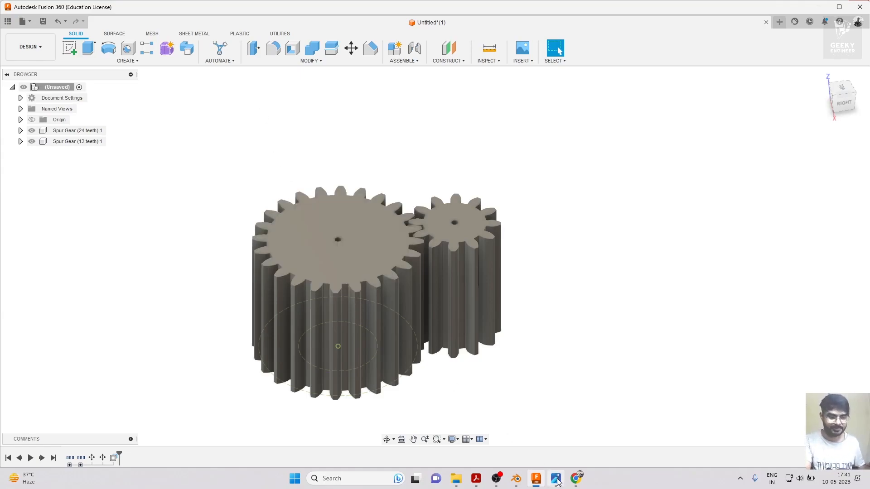
click(497, 478)
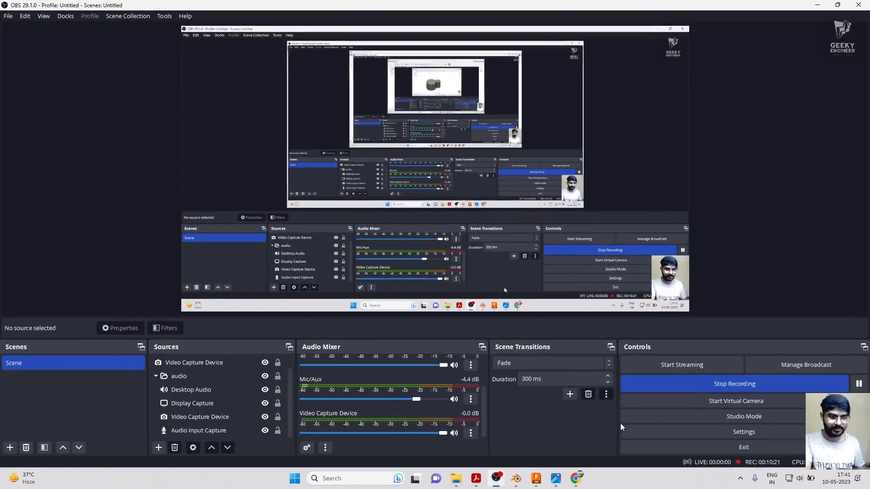